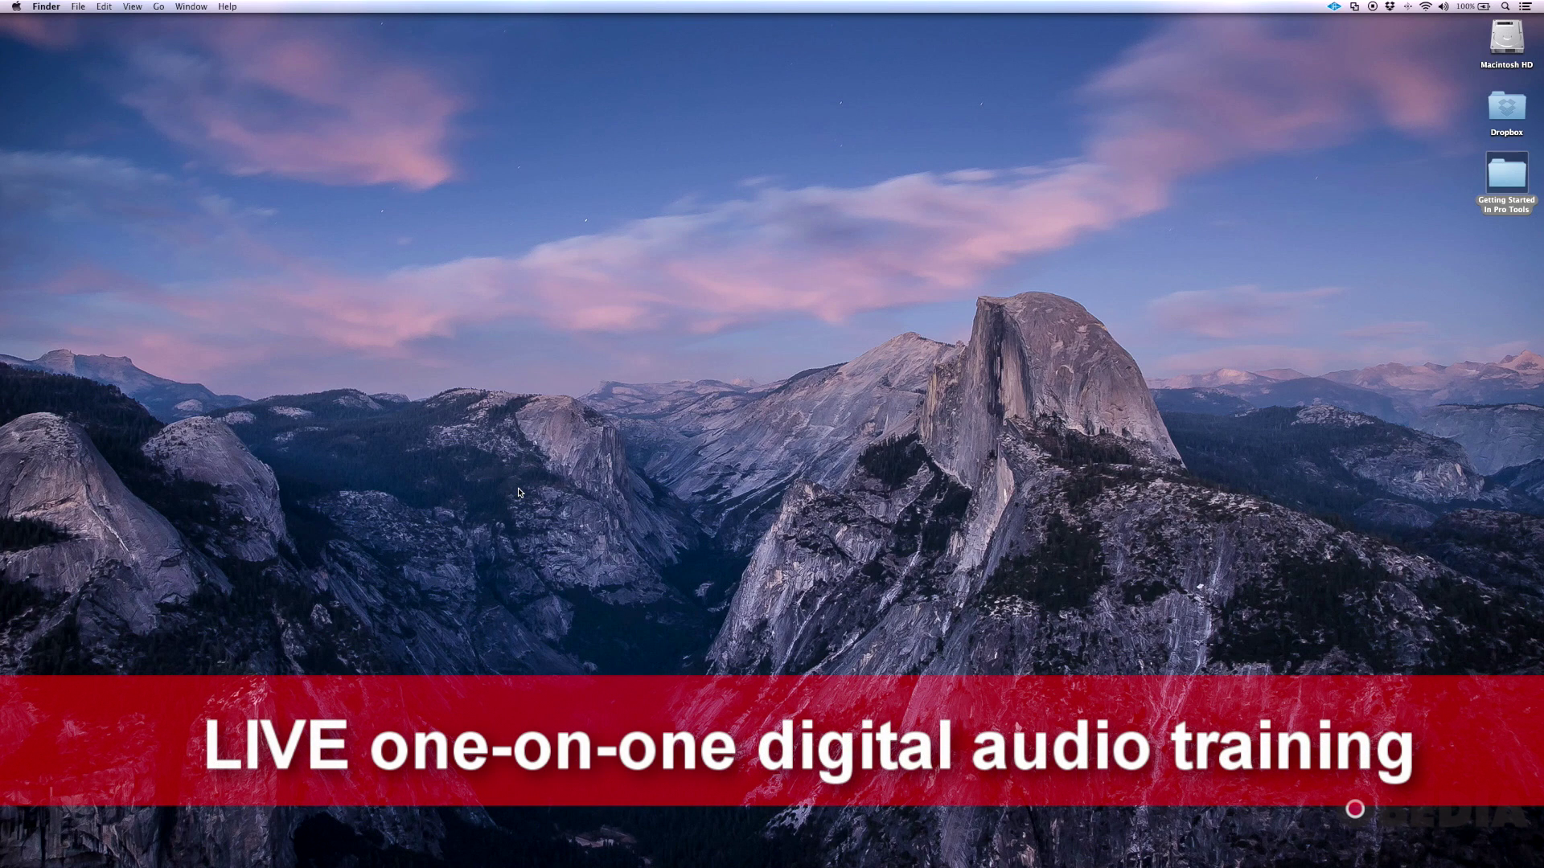
# Switch to Pro Tools using its icon in the Dock.
pyautogui.moveTo(1, 485)
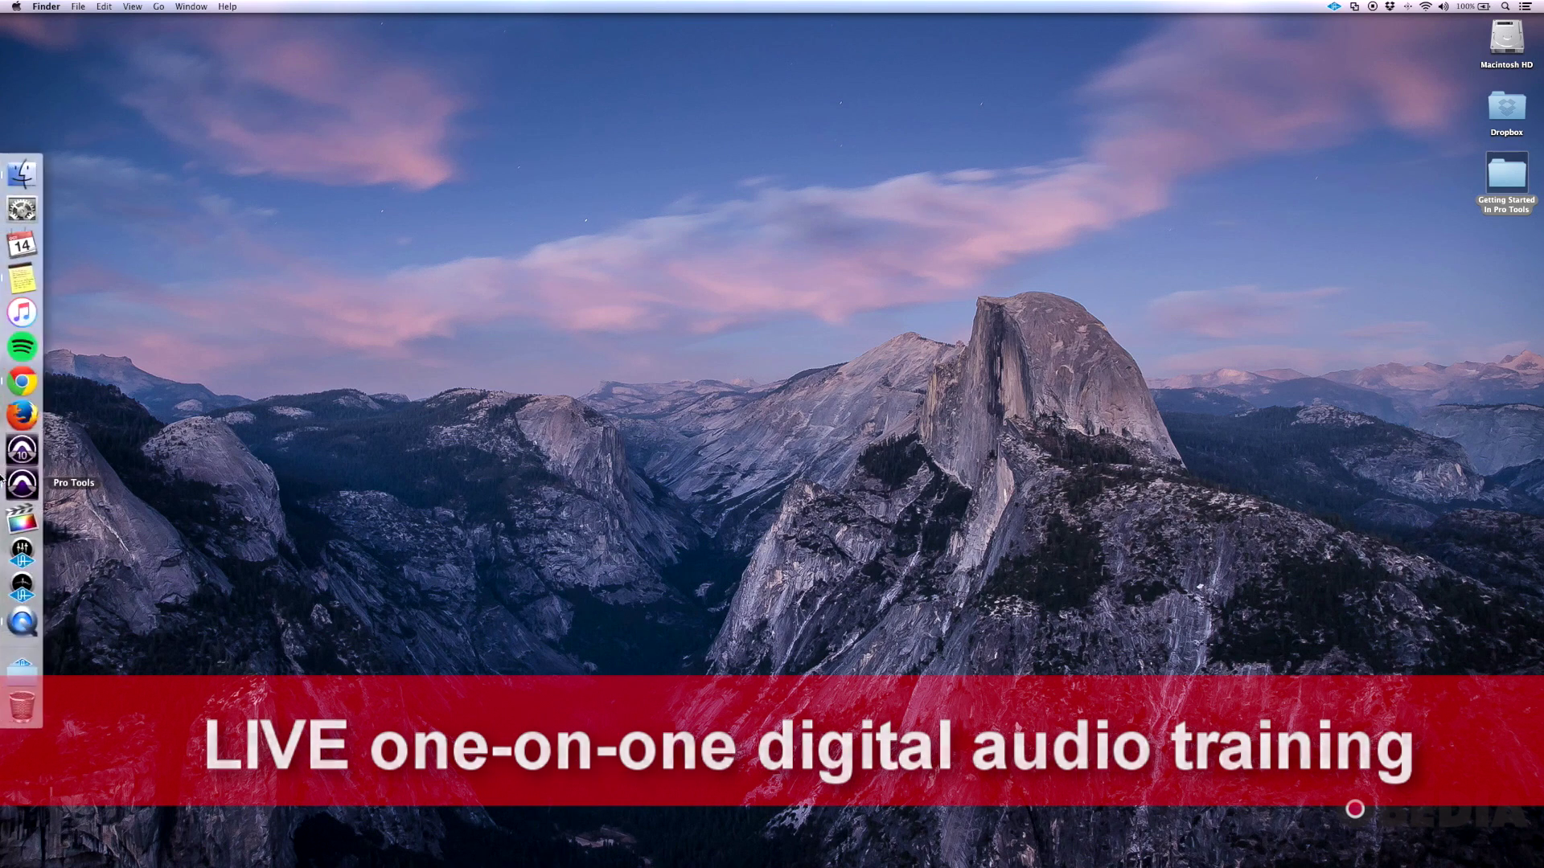
pyautogui.click(22, 483)
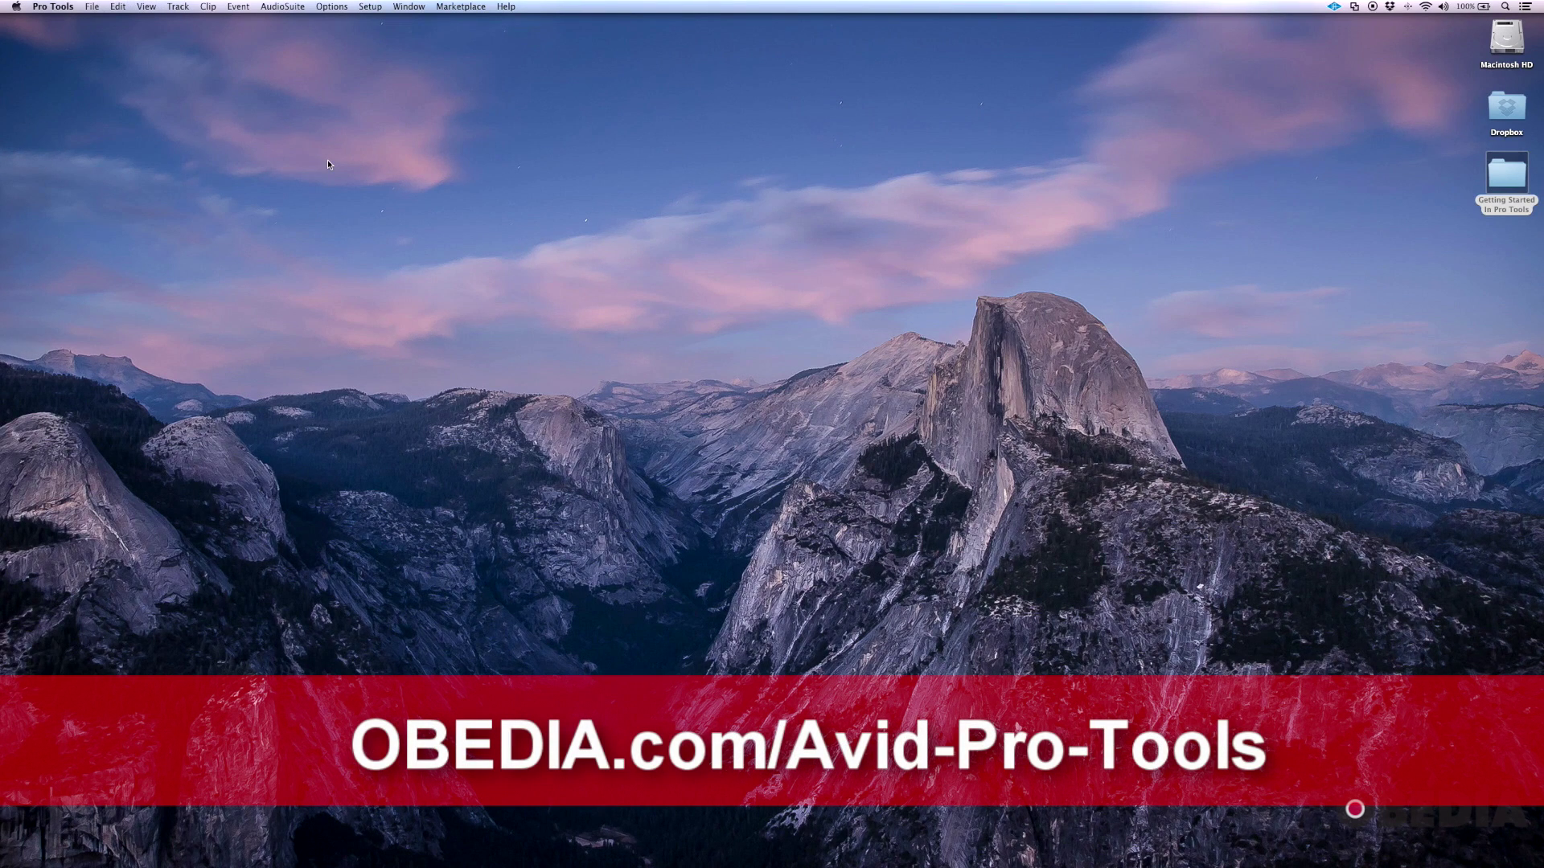
# Start a new session with BWF (.WAV) file type and 24 Bit depth.
pyautogui.press('super+n')
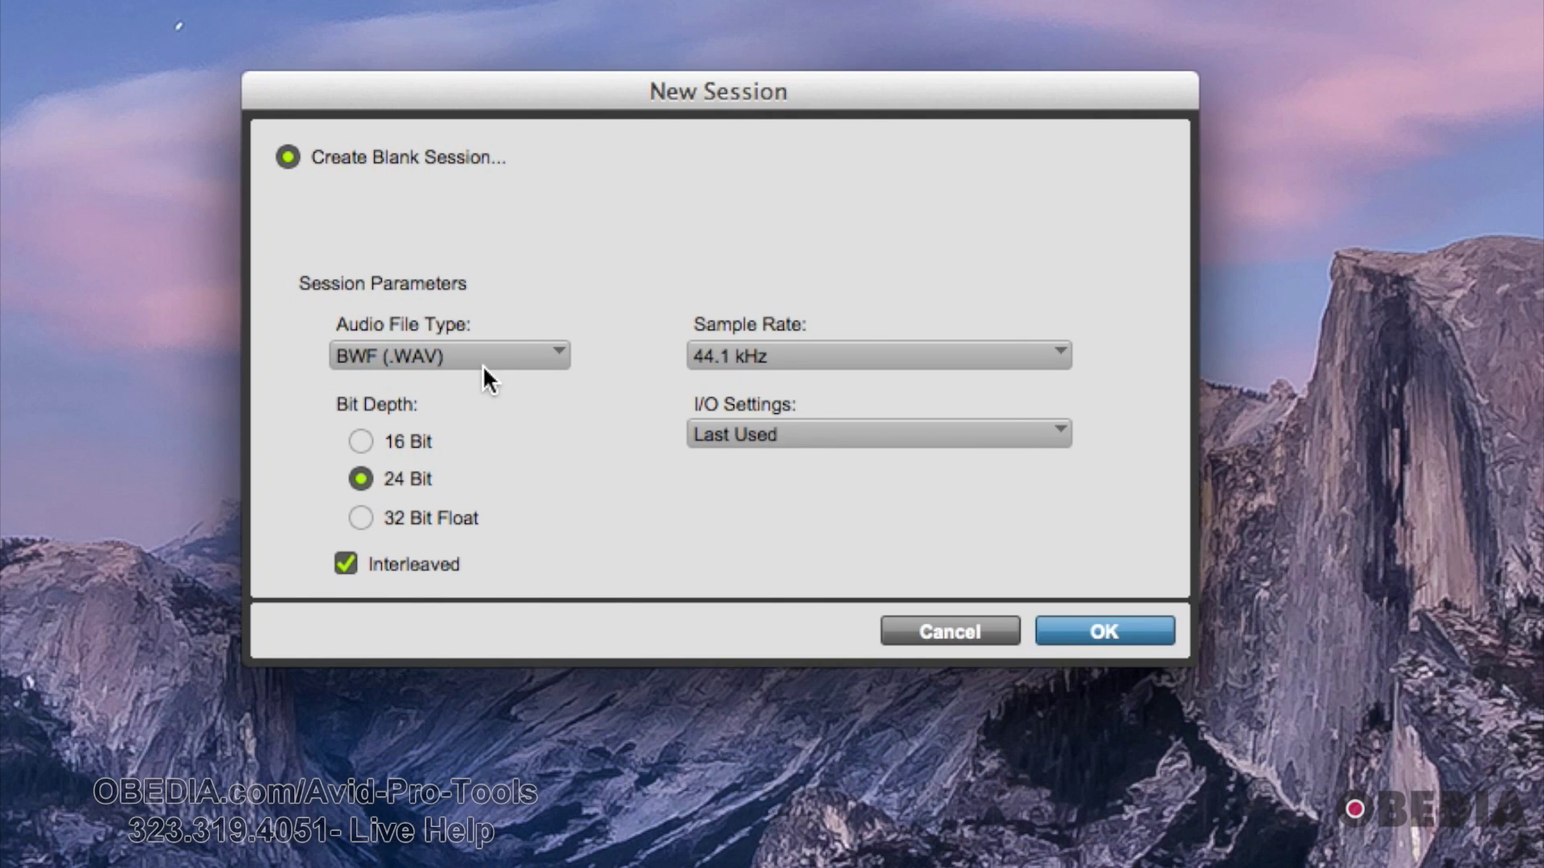
pyautogui.click(458, 359)
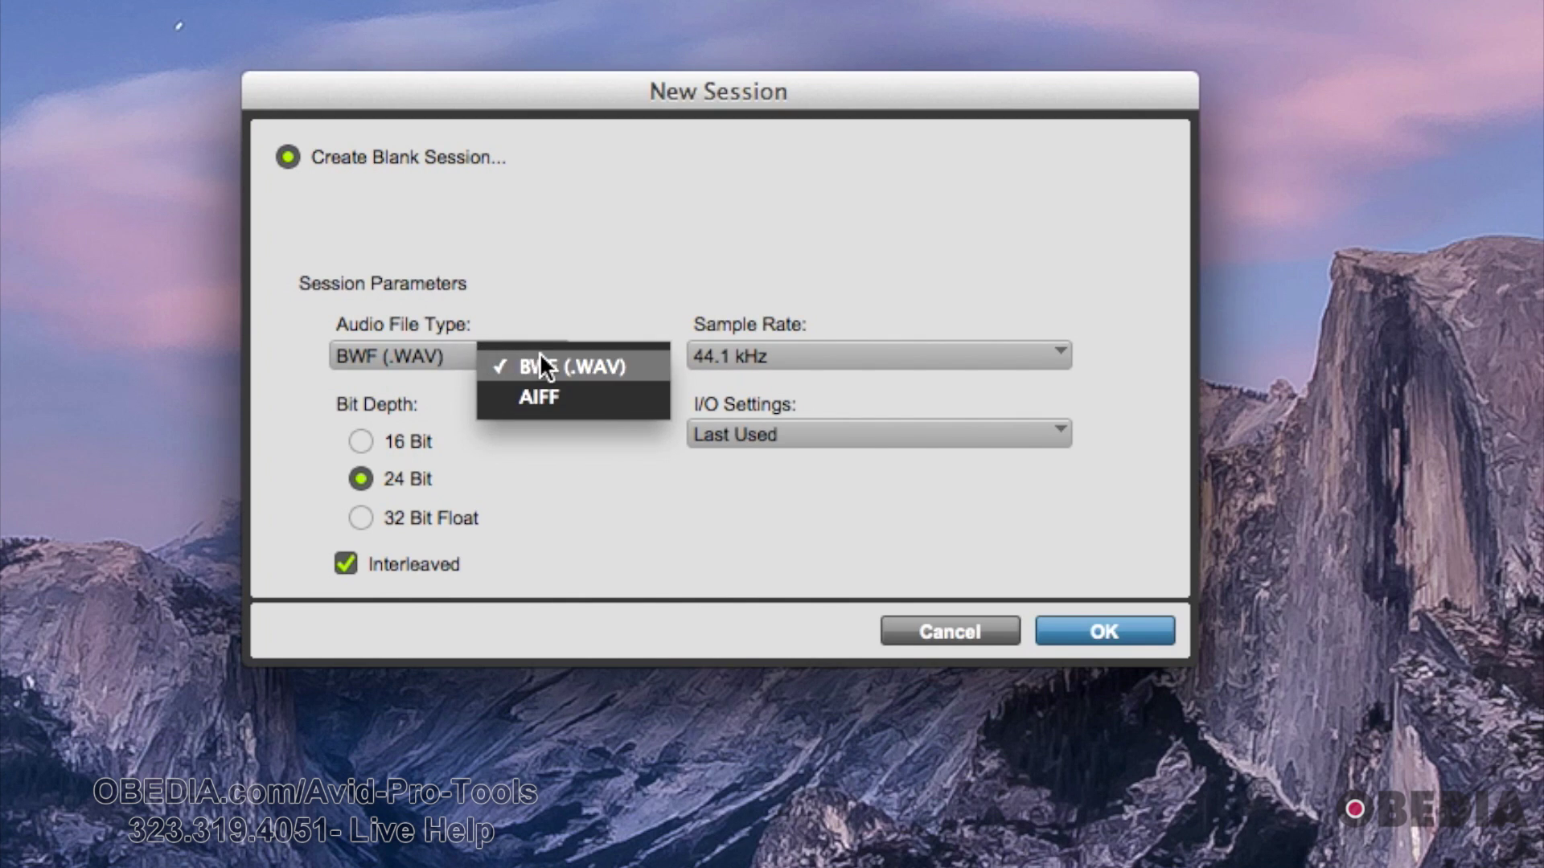
pyautogui.click(590, 367)
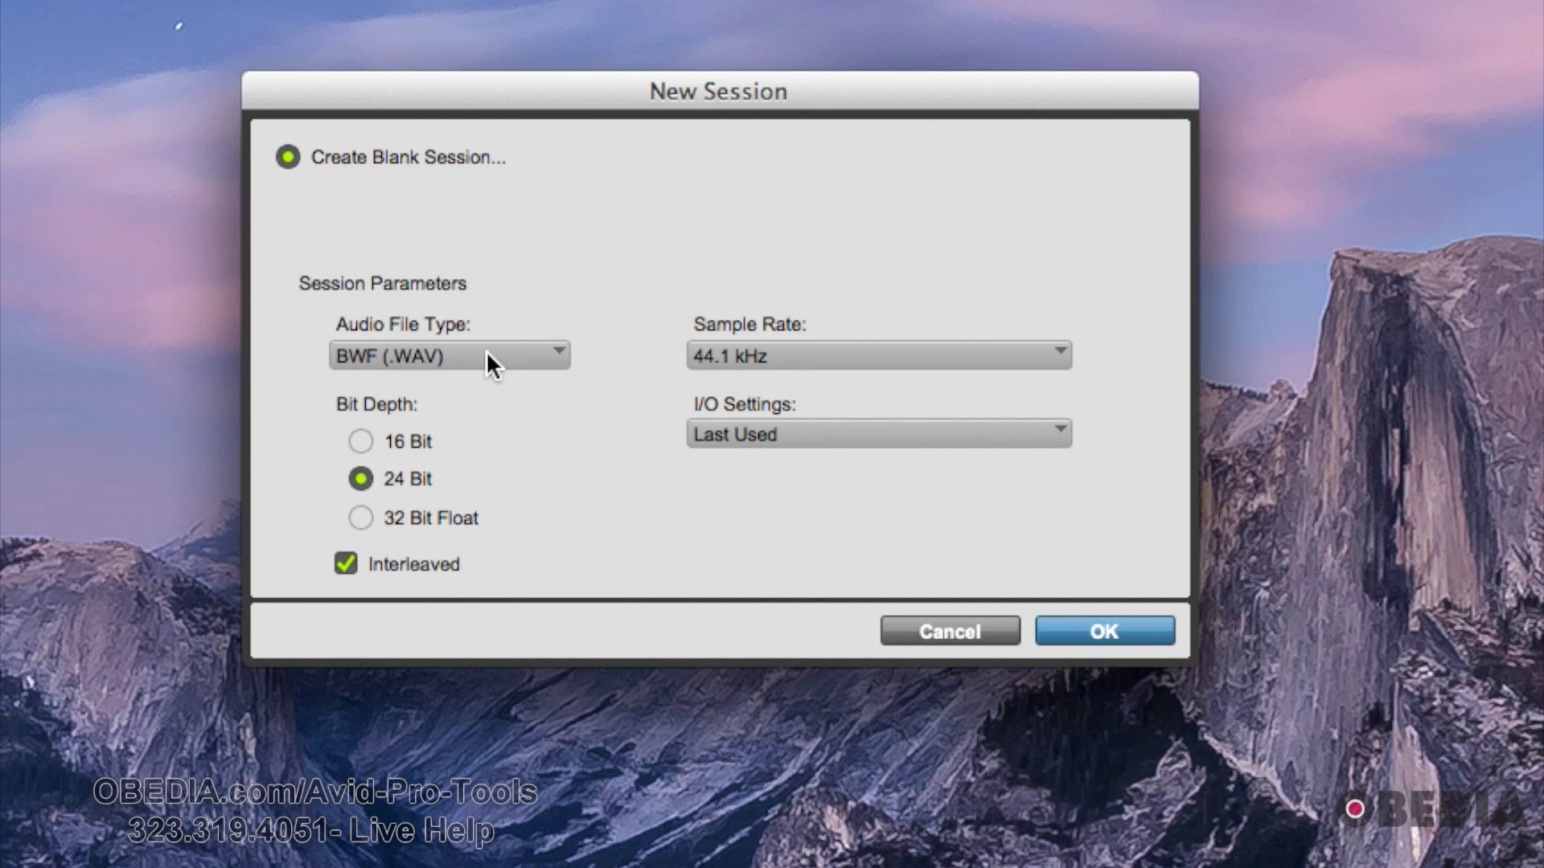
pyautogui.click(462, 362)
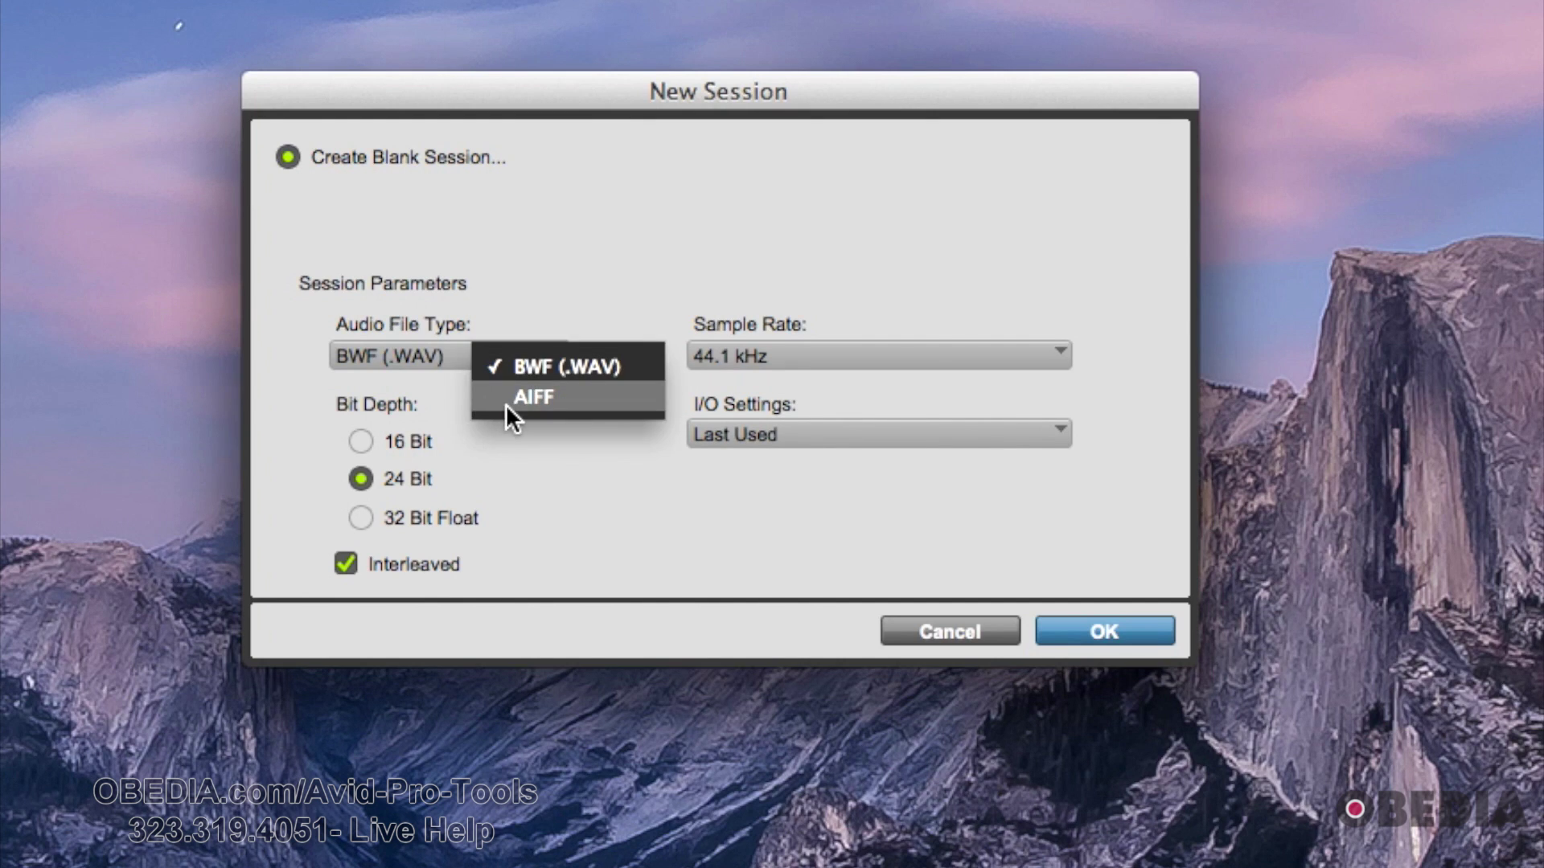
pyautogui.click(481, 330)
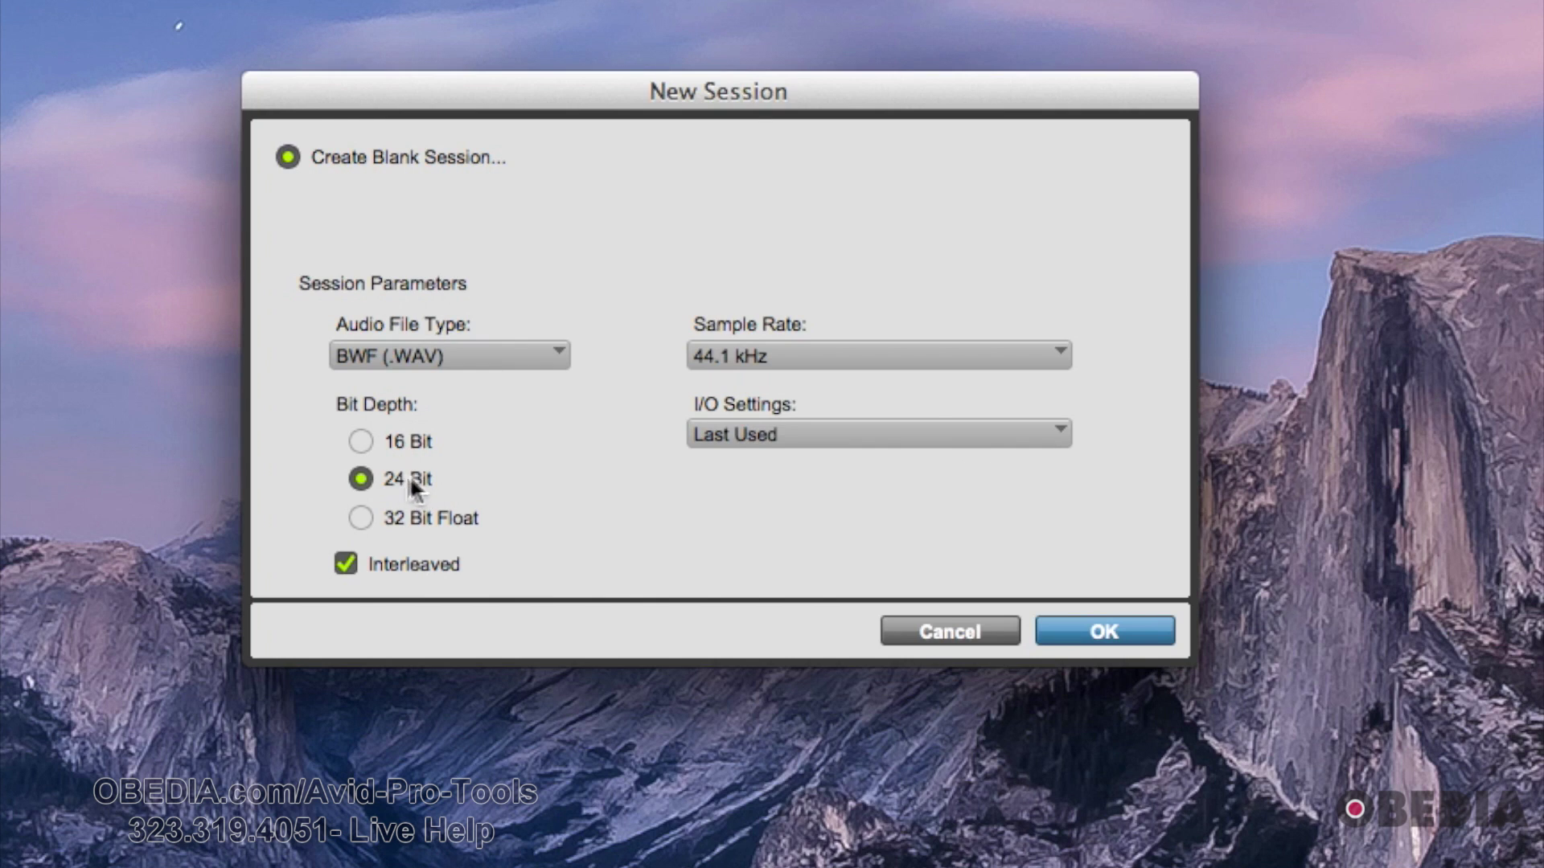
pyautogui.click(439, 519)
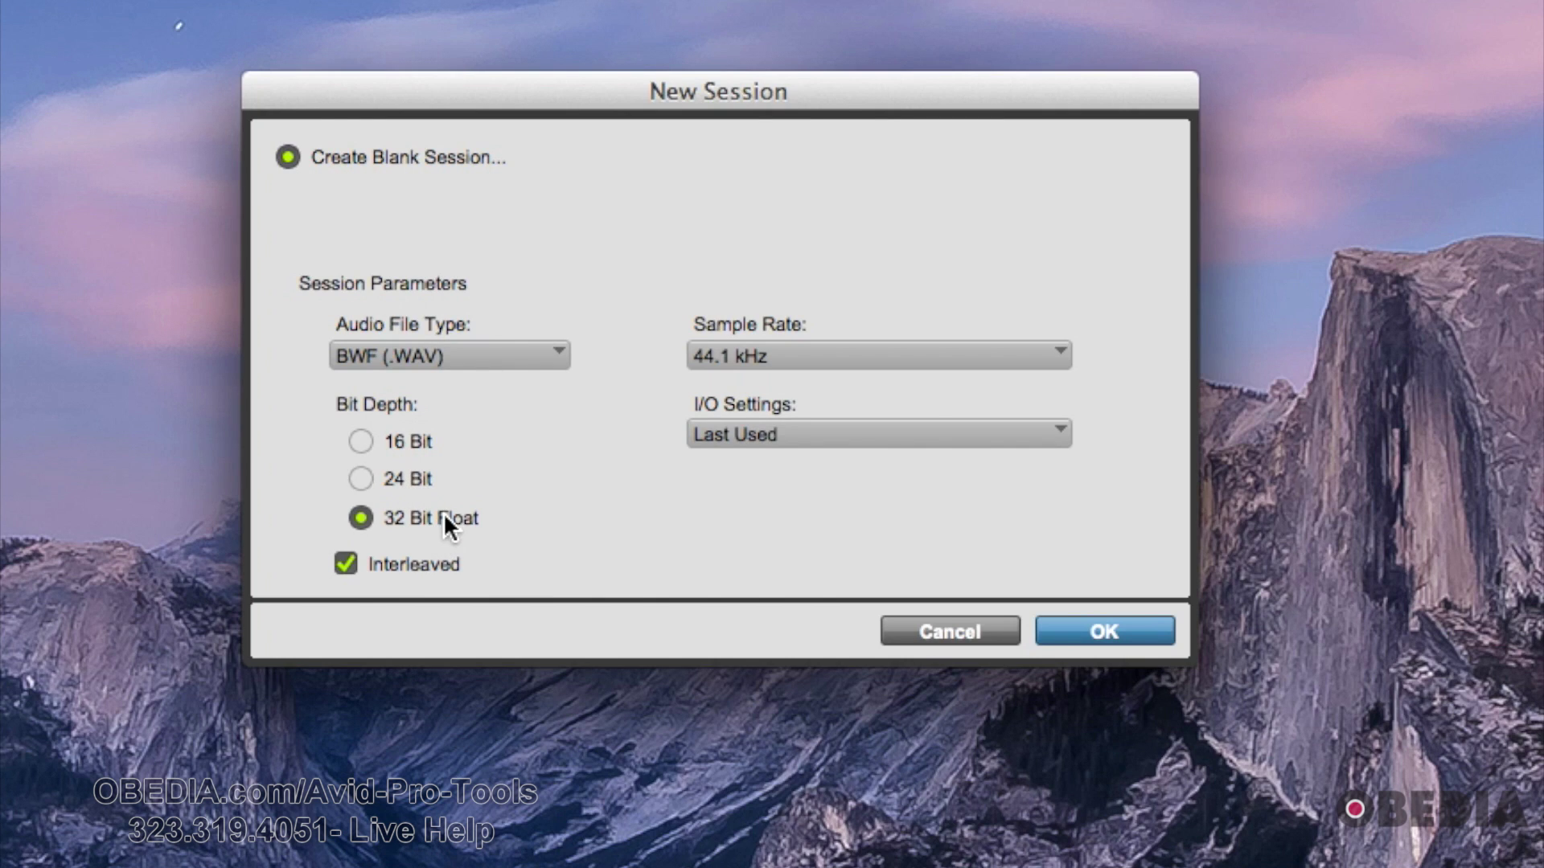
pyautogui.click(417, 481)
# Show the Sample Rate choices, with 44.1 kHz currently selected.
pyautogui.click(786, 353)
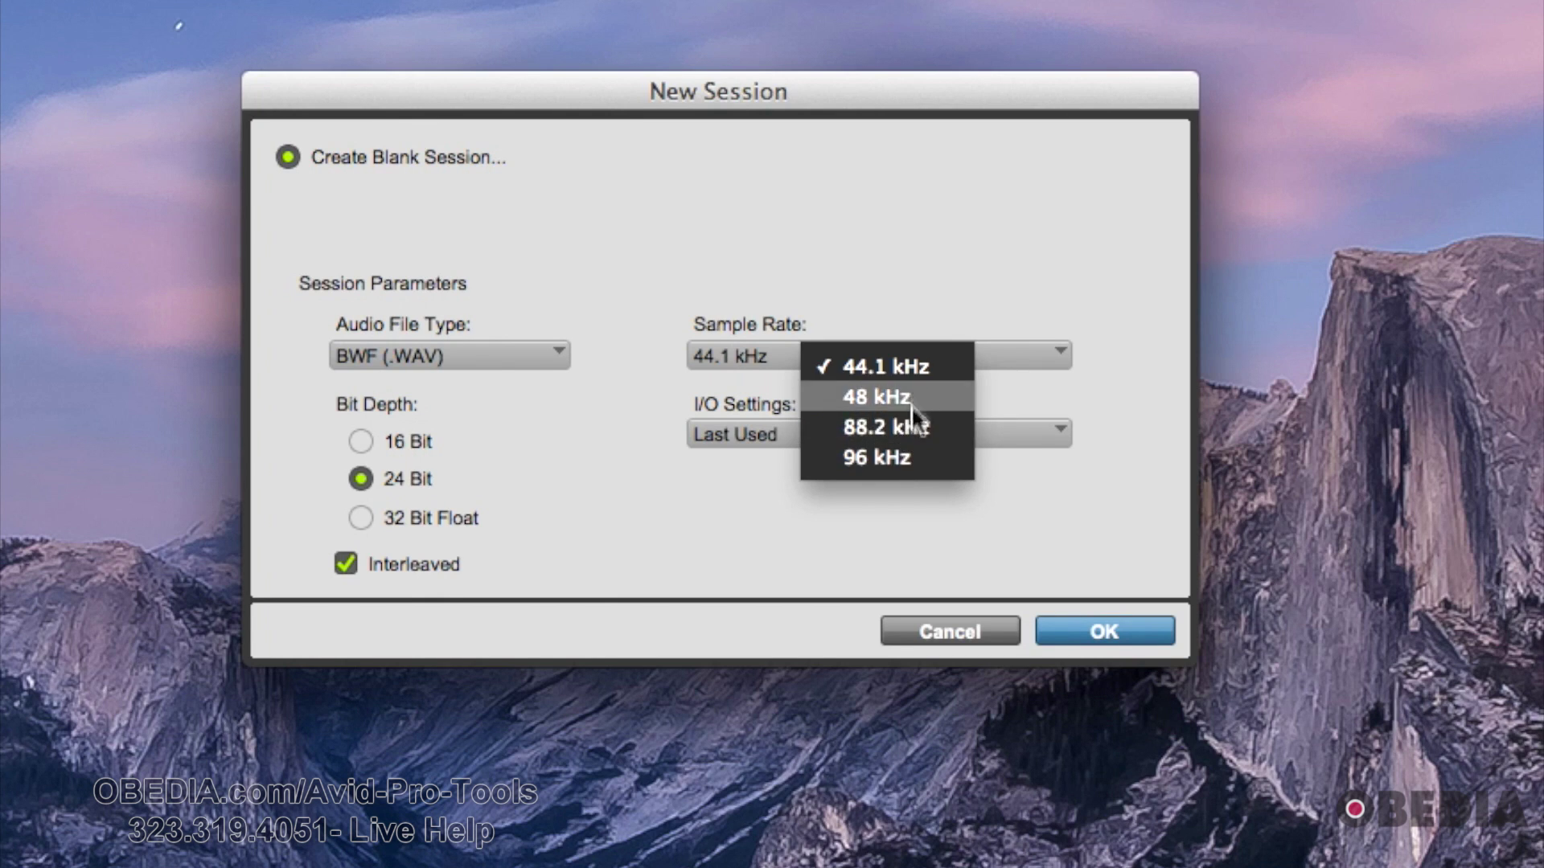
# Keep the sample rate at 44.1 kHz and leave Interleaved checked.
pyautogui.click(886, 367)
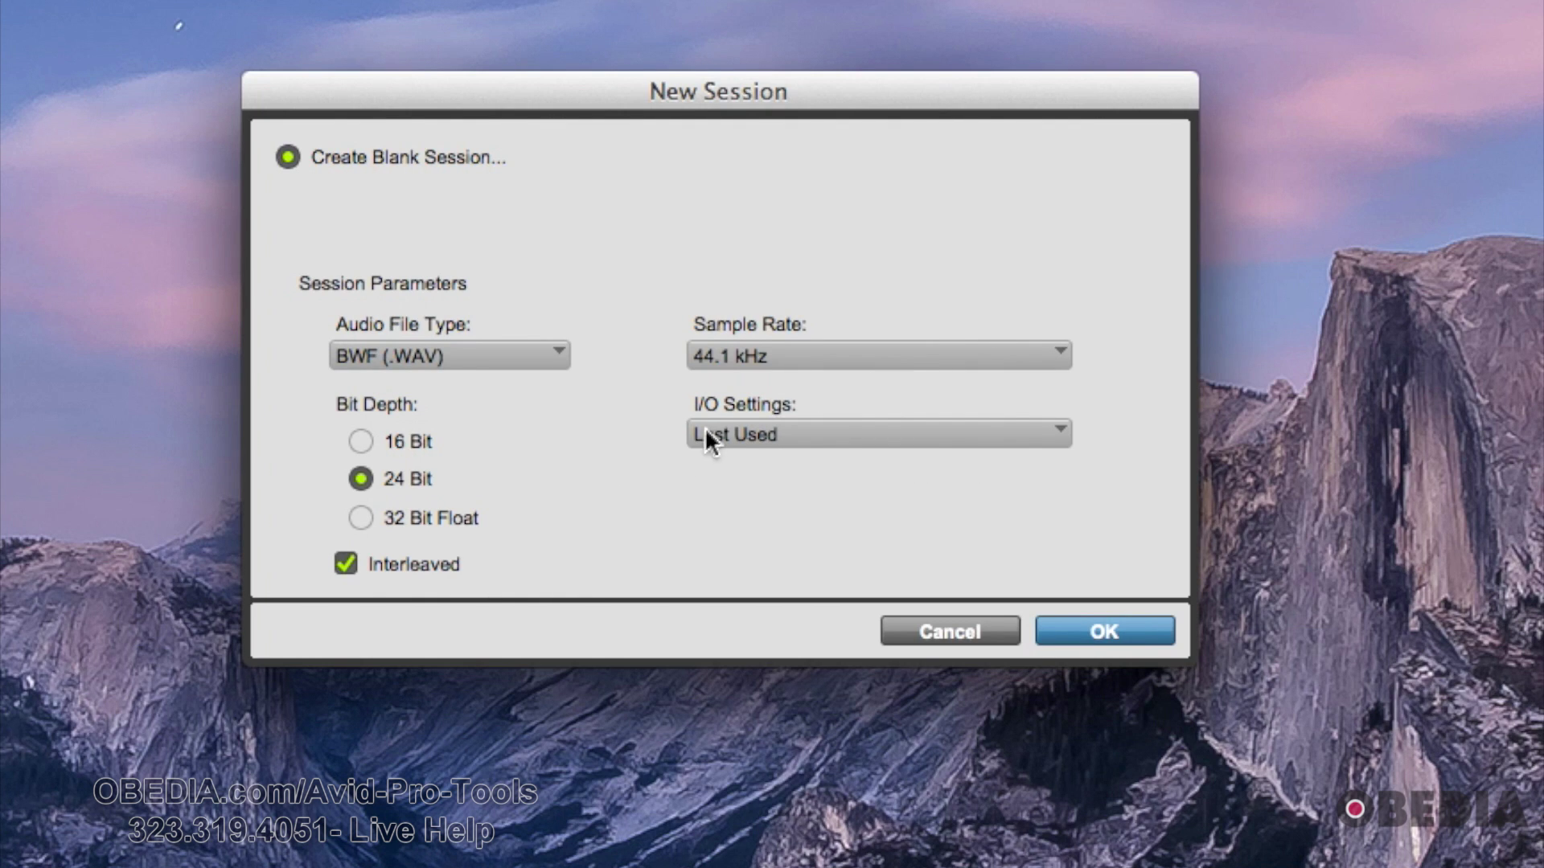
pyautogui.click(416, 562)
pyautogui.click(419, 562)
pyautogui.click(461, 565)
pyautogui.click(443, 566)
pyautogui.click(441, 563)
pyautogui.click(442, 563)
pyautogui.click(851, 434)
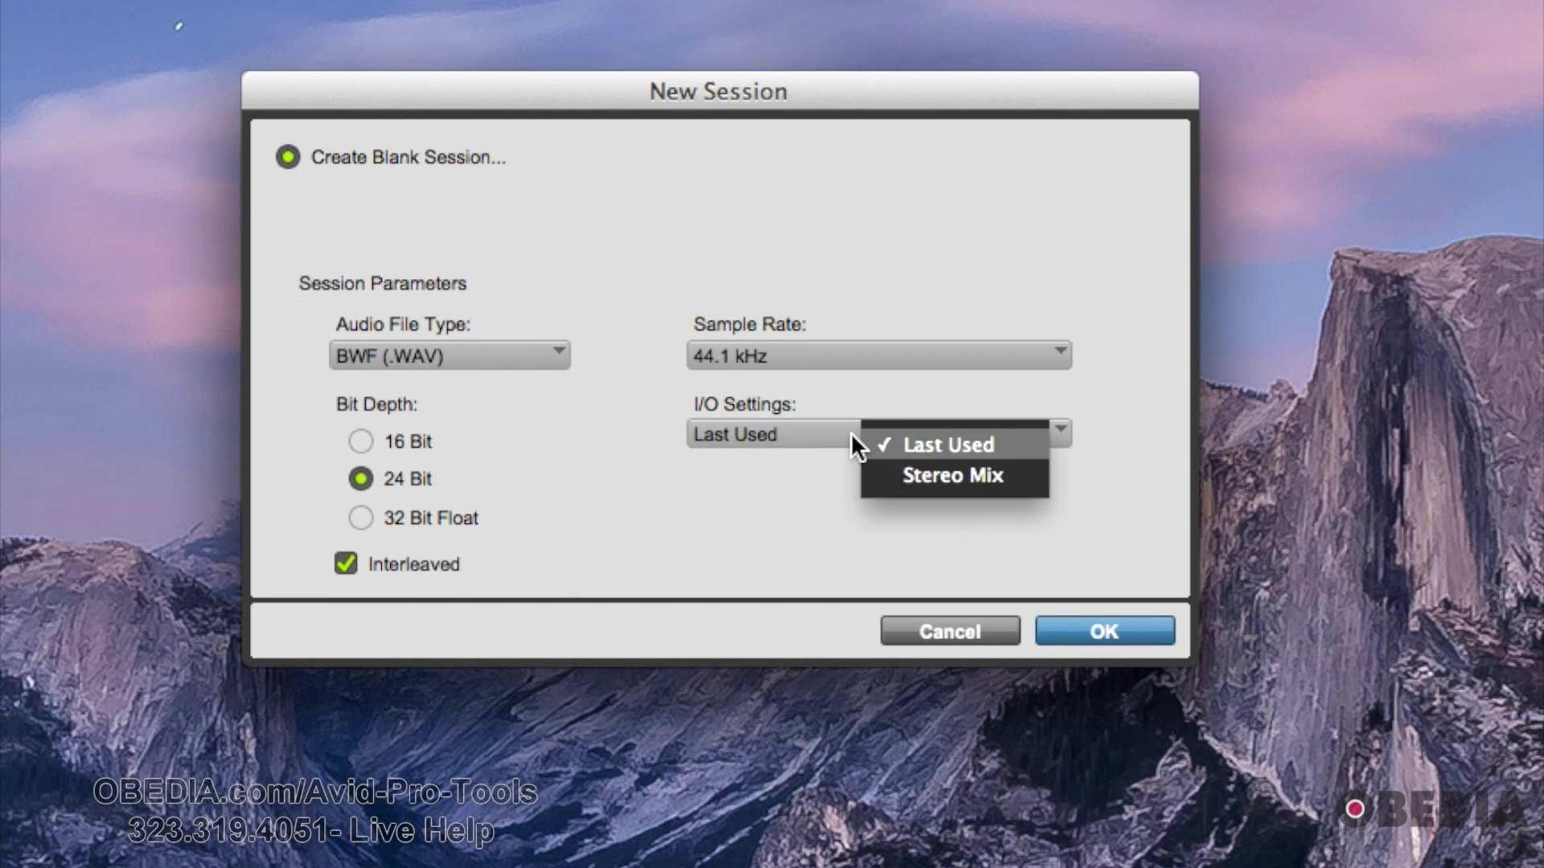
# Choose Stereo Mix as the new session's I/O Settings.
pyautogui.click(976, 476)
pyautogui.click(790, 434)
pyautogui.click(822, 404)
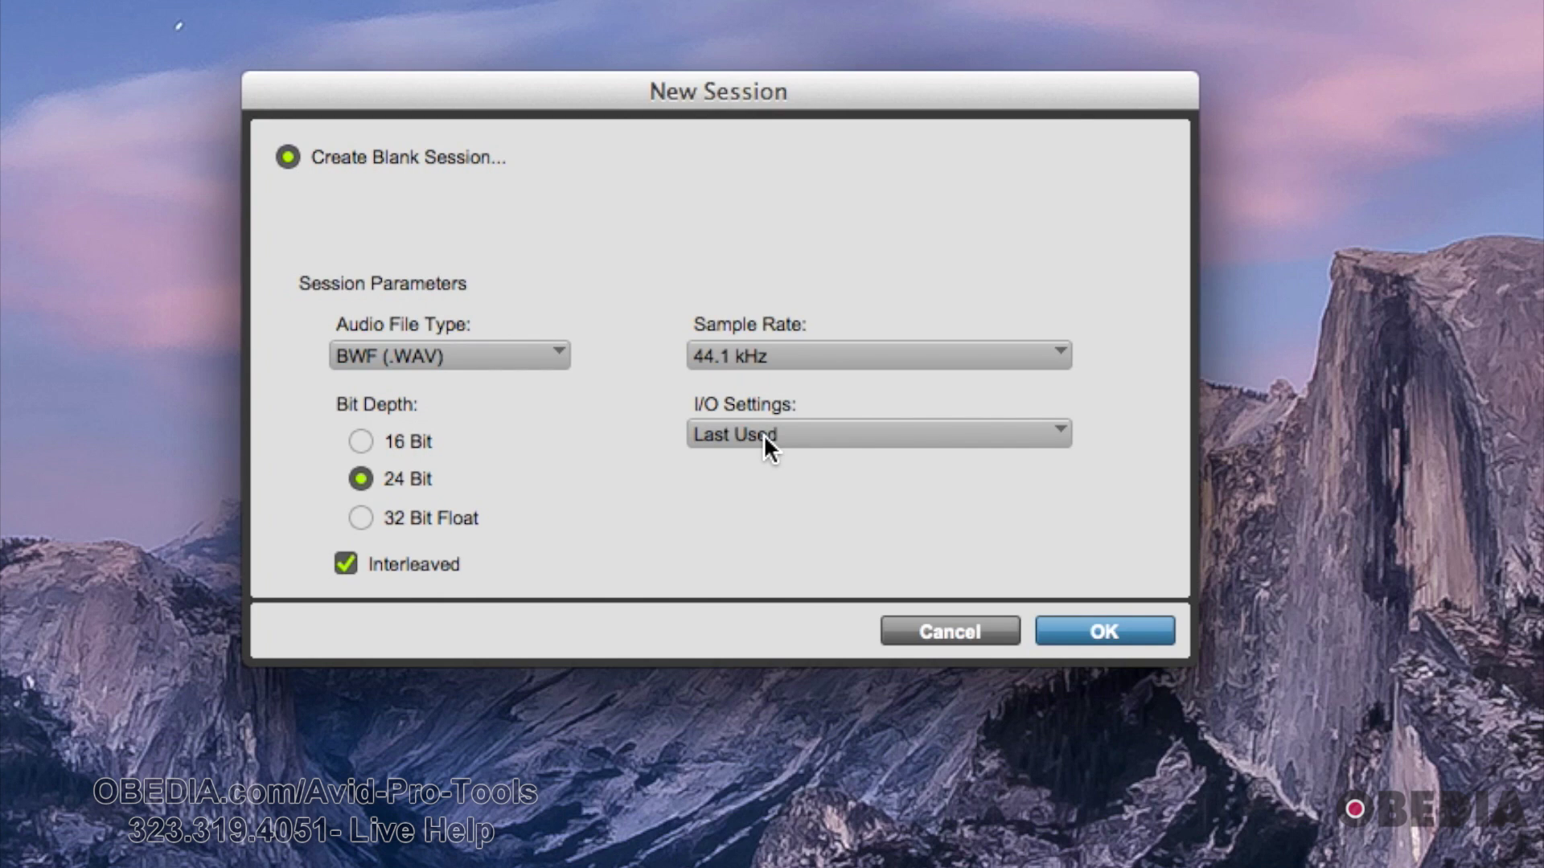
pyautogui.click(764, 434)
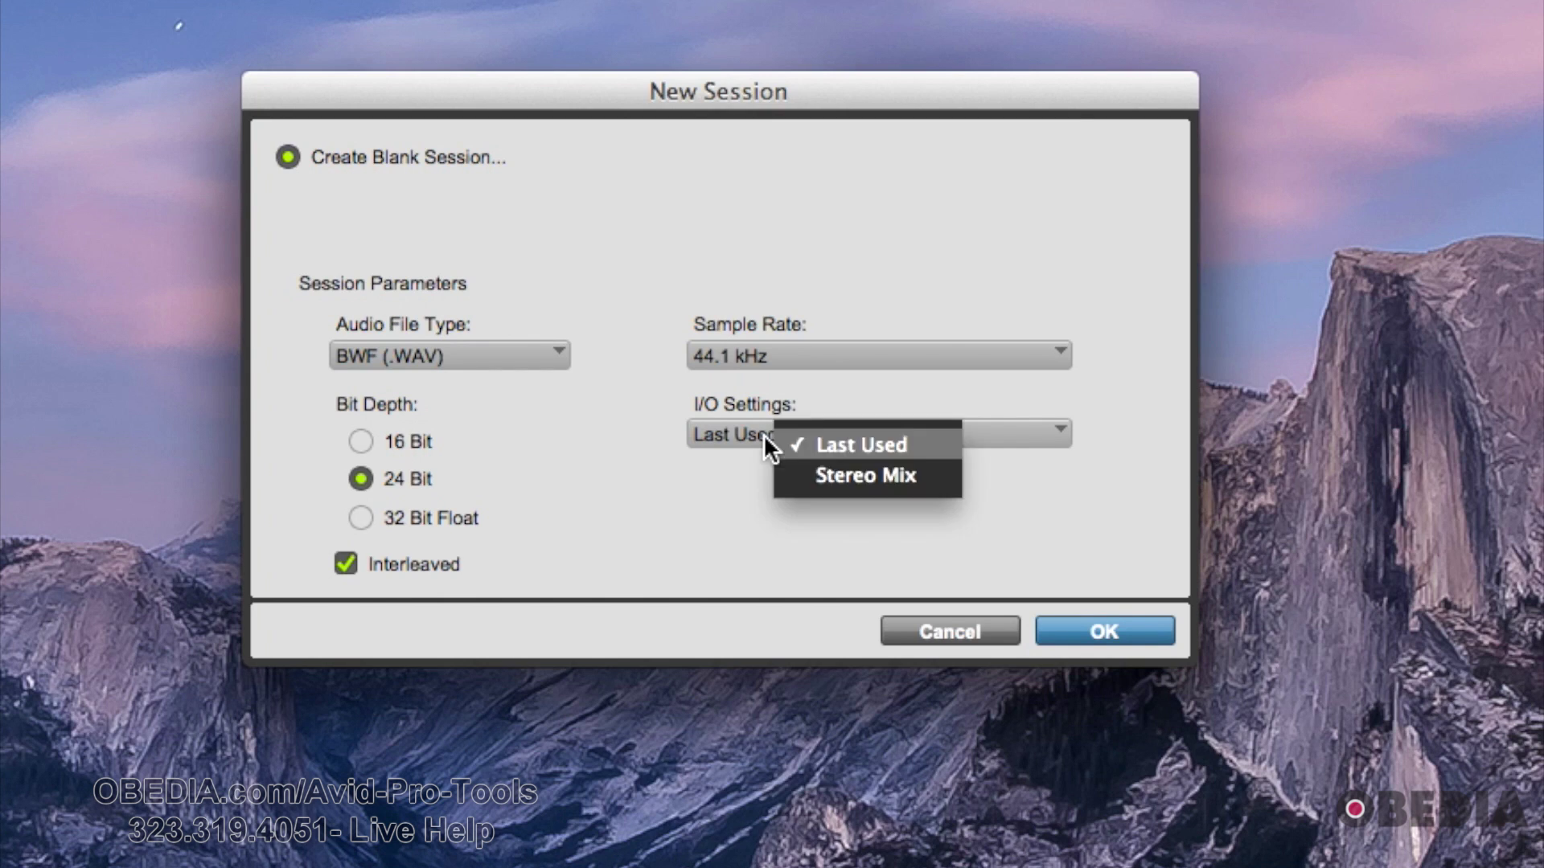
pyautogui.click(809, 472)
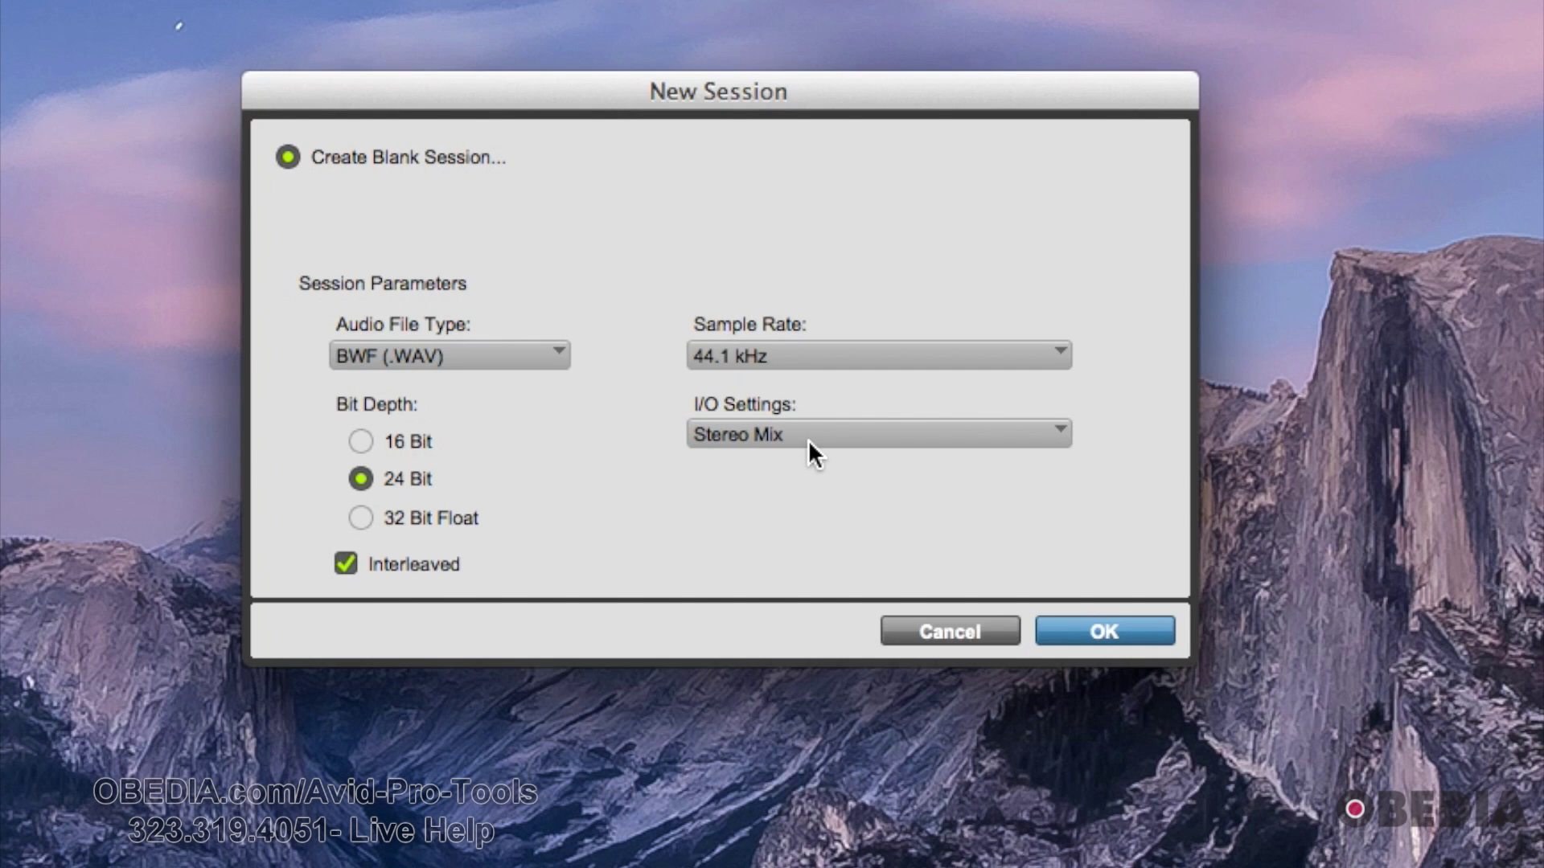
pyautogui.click(745, 434)
pyautogui.click(765, 439)
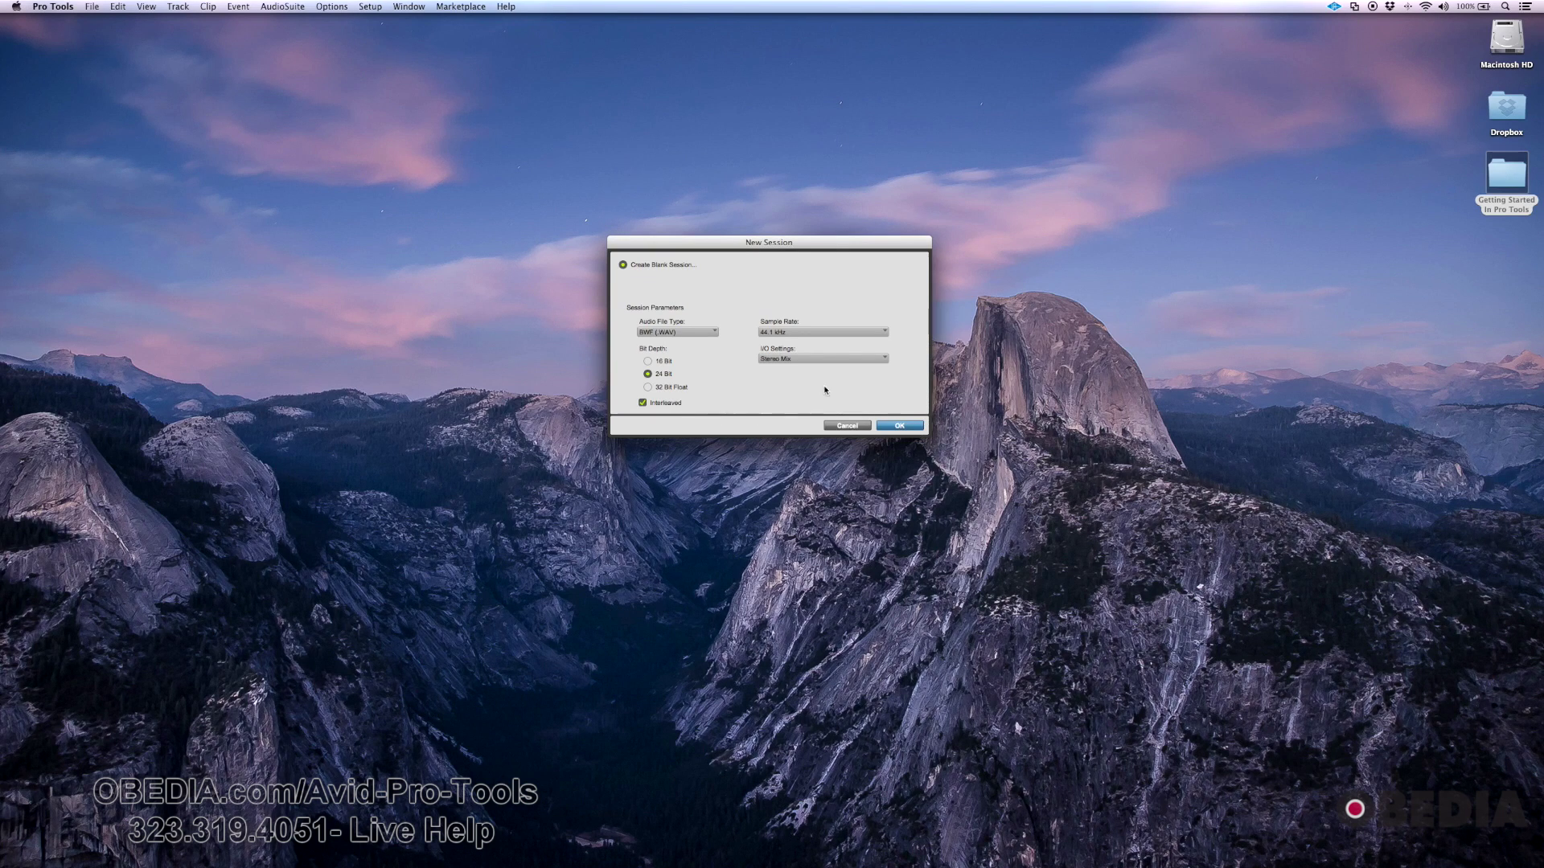
# Confirm the New Session settings and save it under the default name Session 1.
pyautogui.click(897, 426)
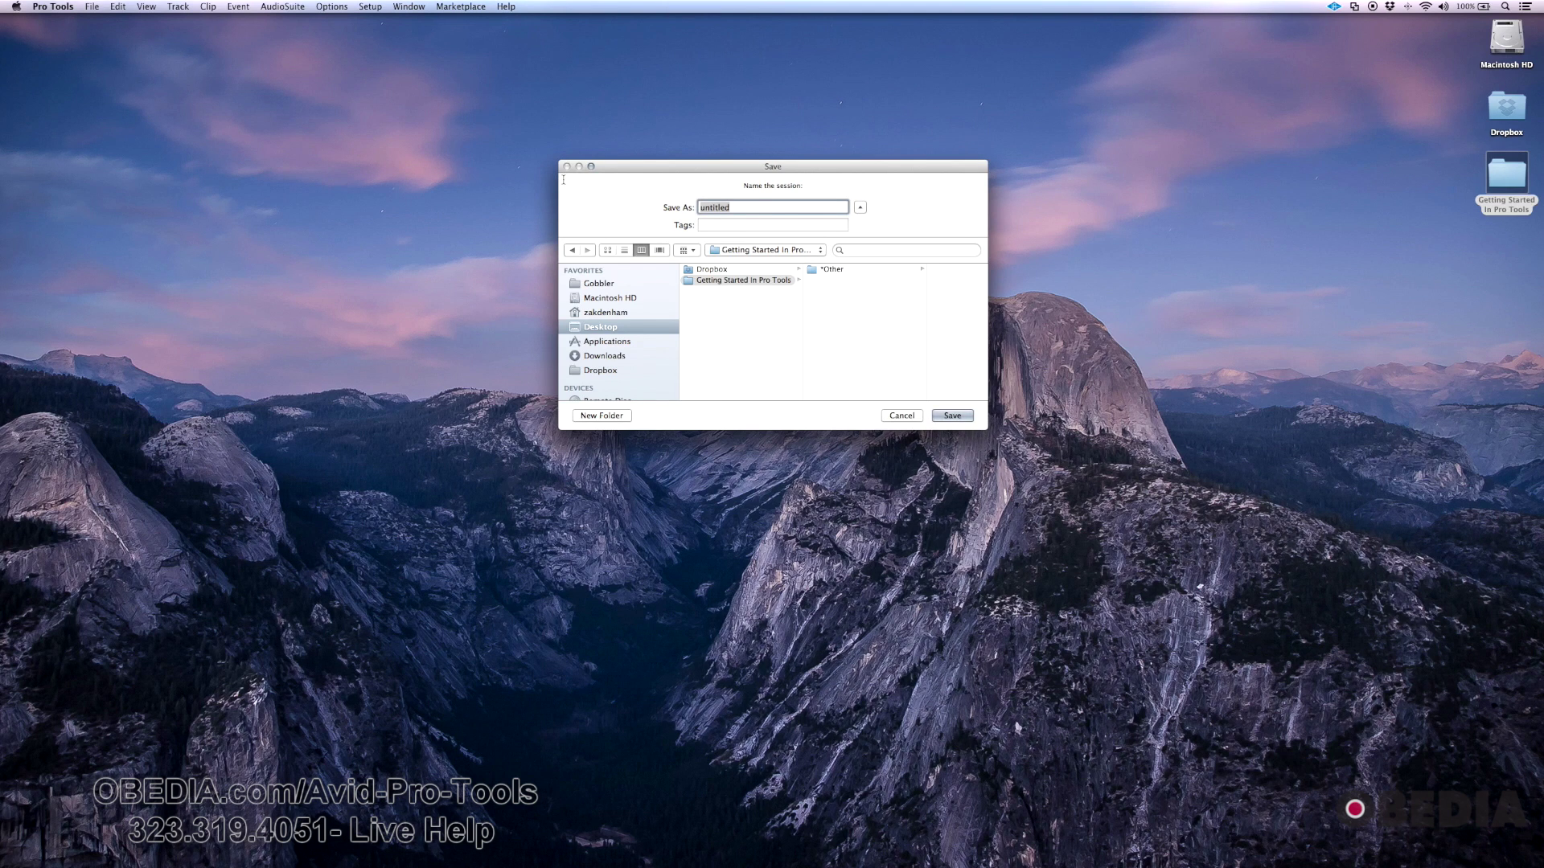
pyautogui.press('Return')
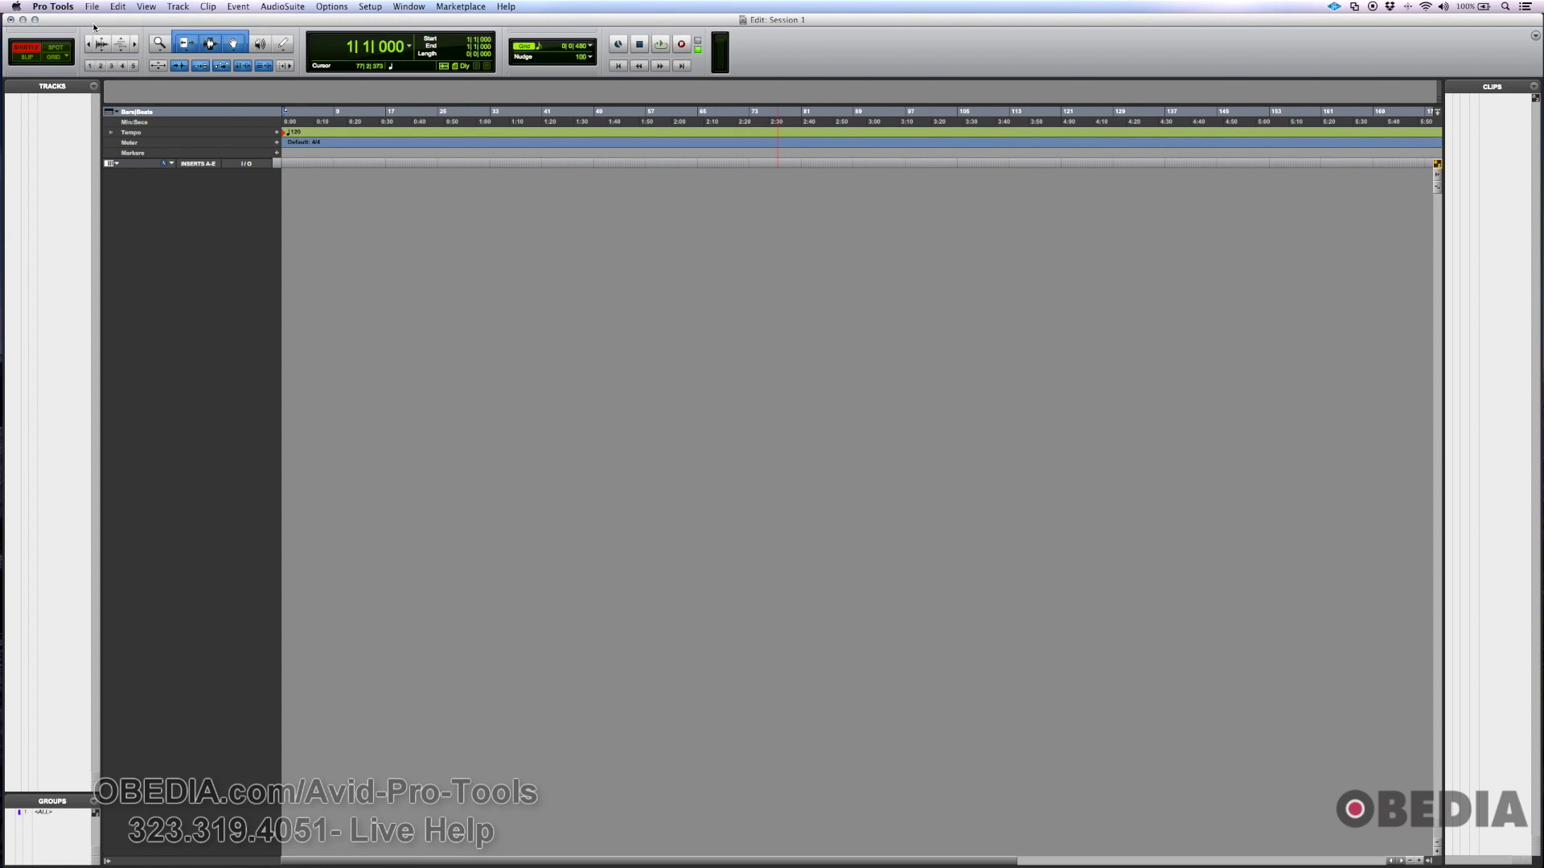
# Open Pro Tools > Preferences, showing the Display page.
pyautogui.click(53, 6)
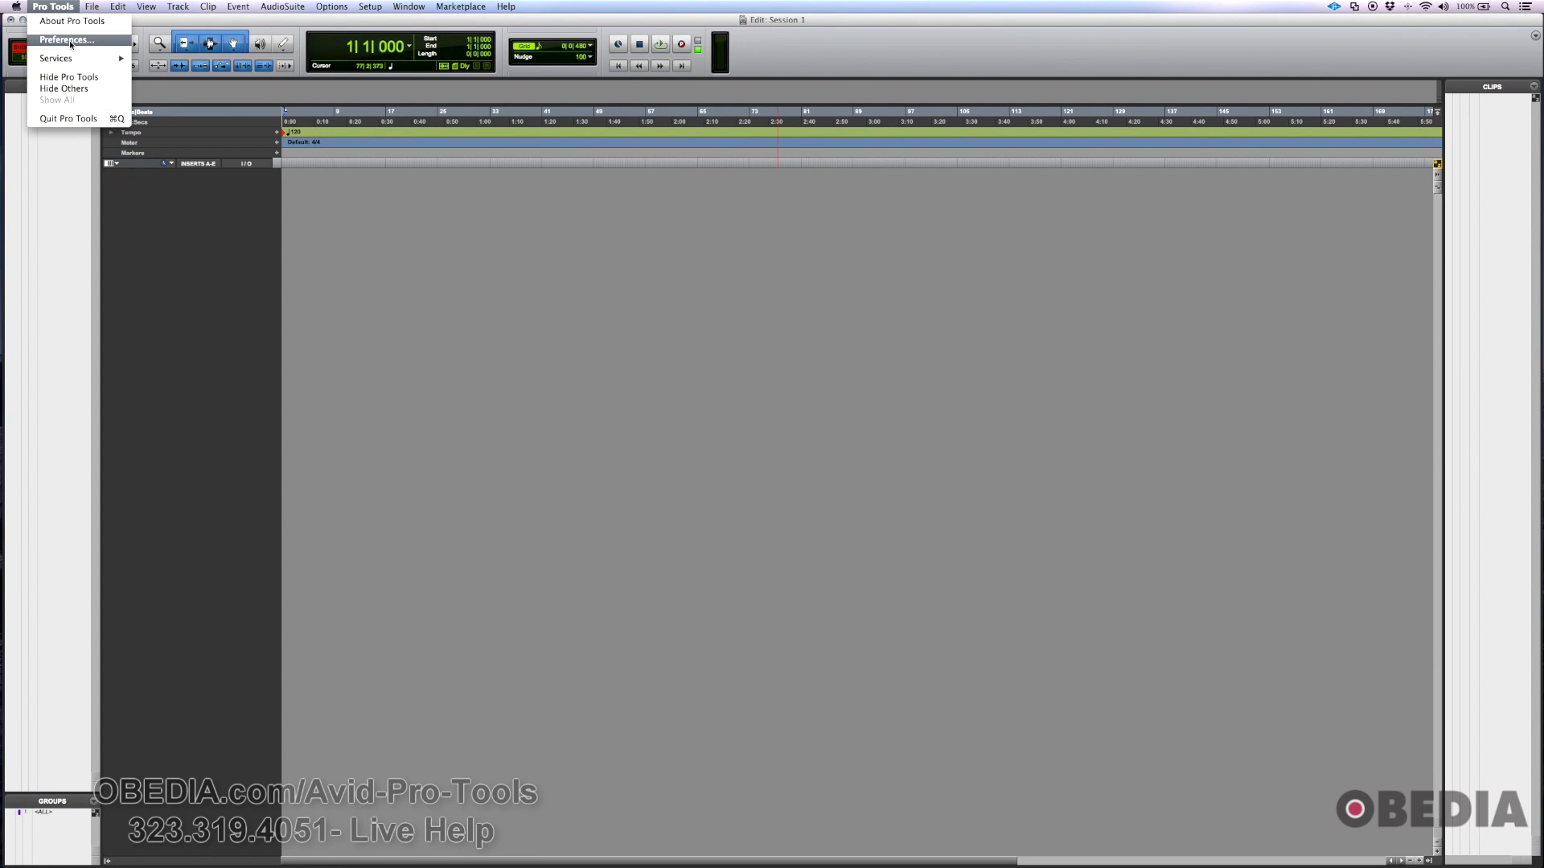
pyautogui.click(68, 40)
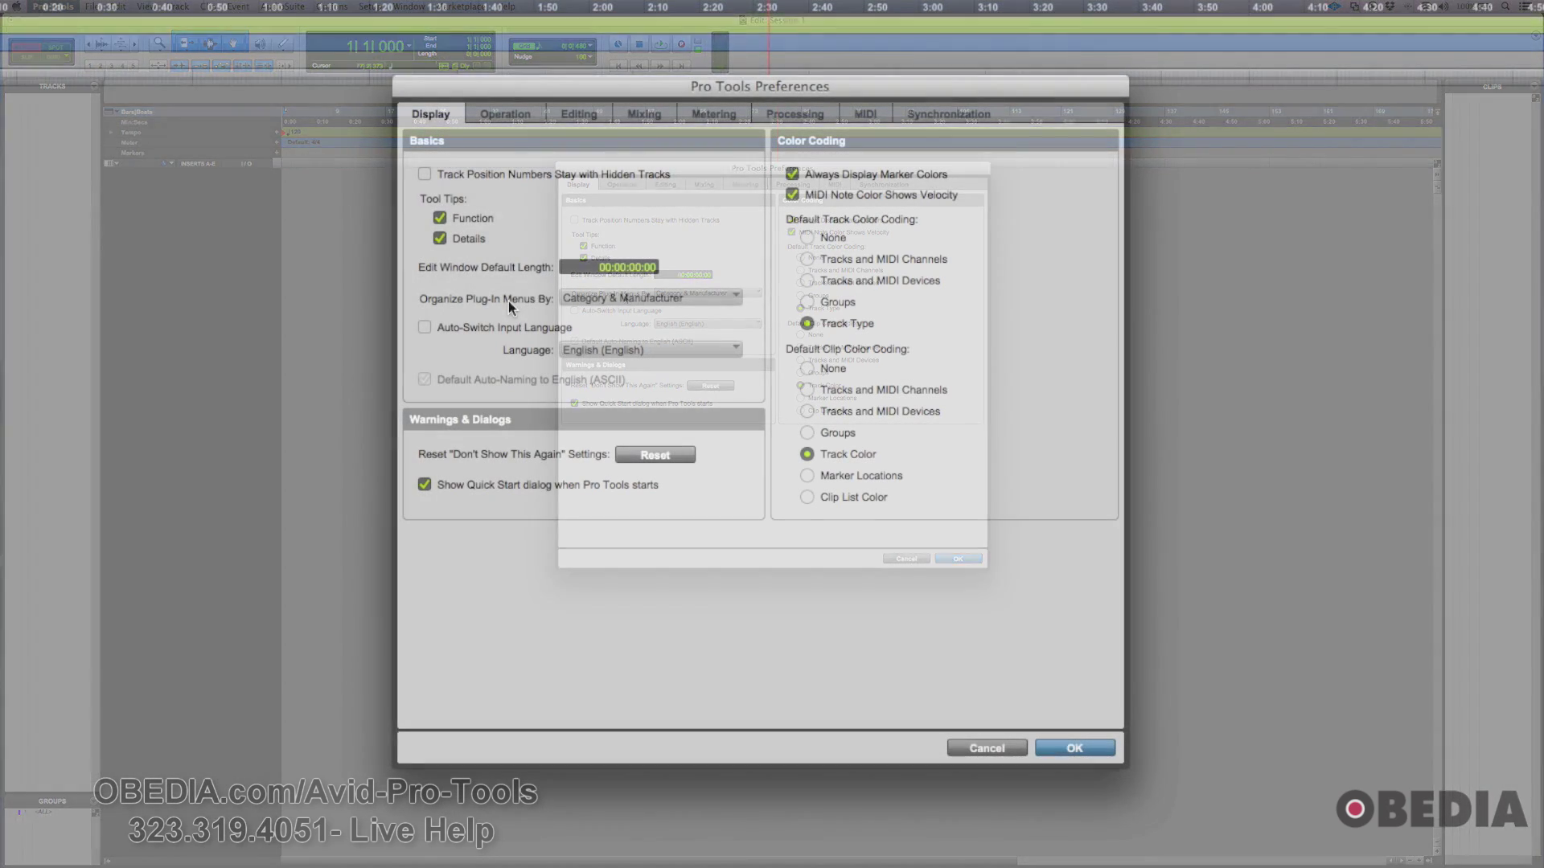
pyautogui.click(675, 295)
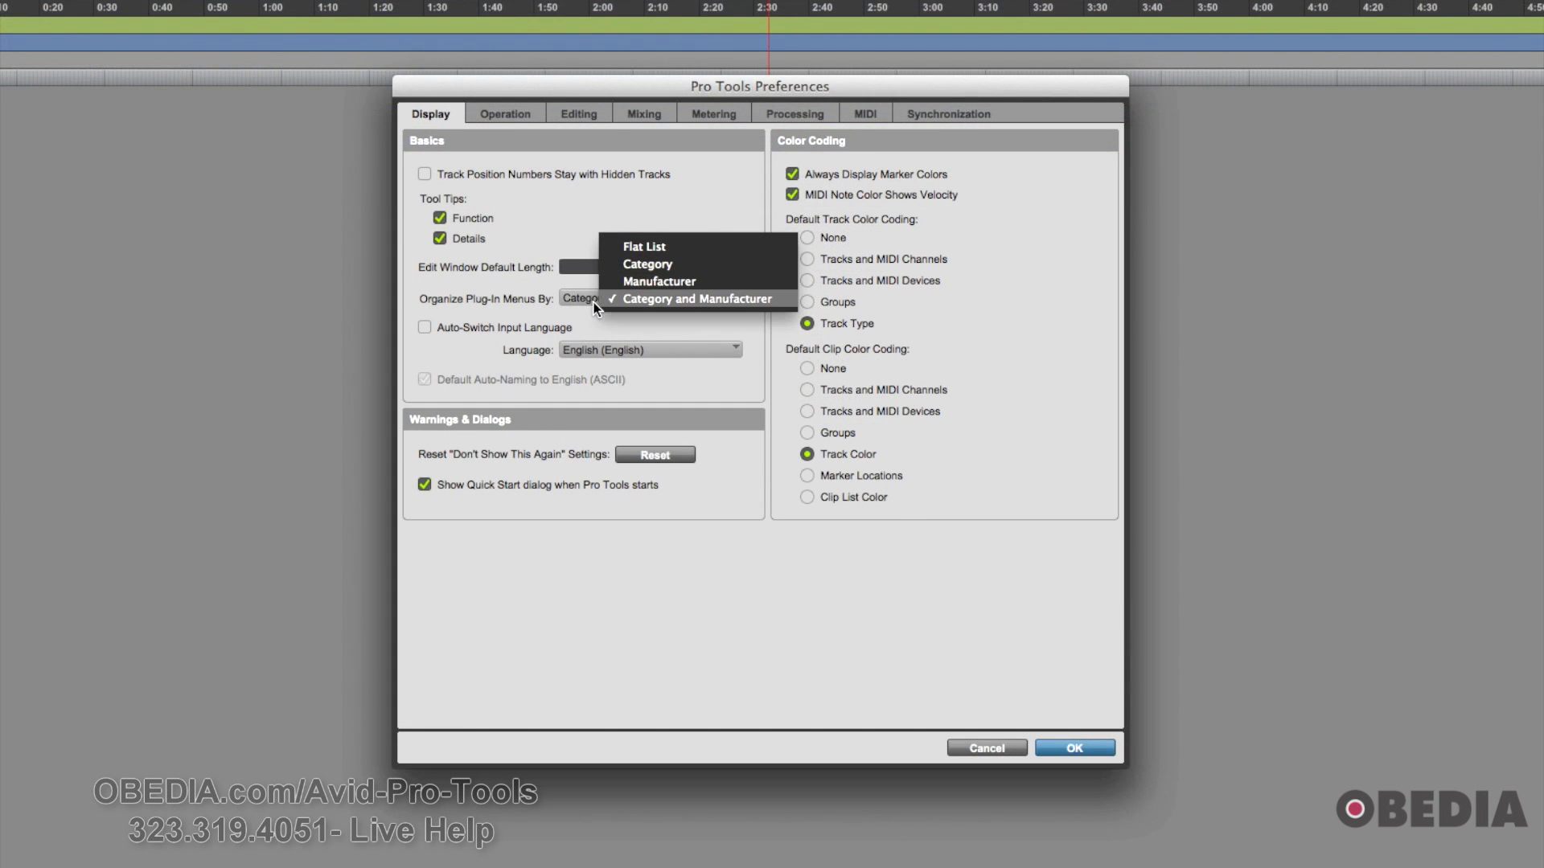
pyautogui.click(607, 299)
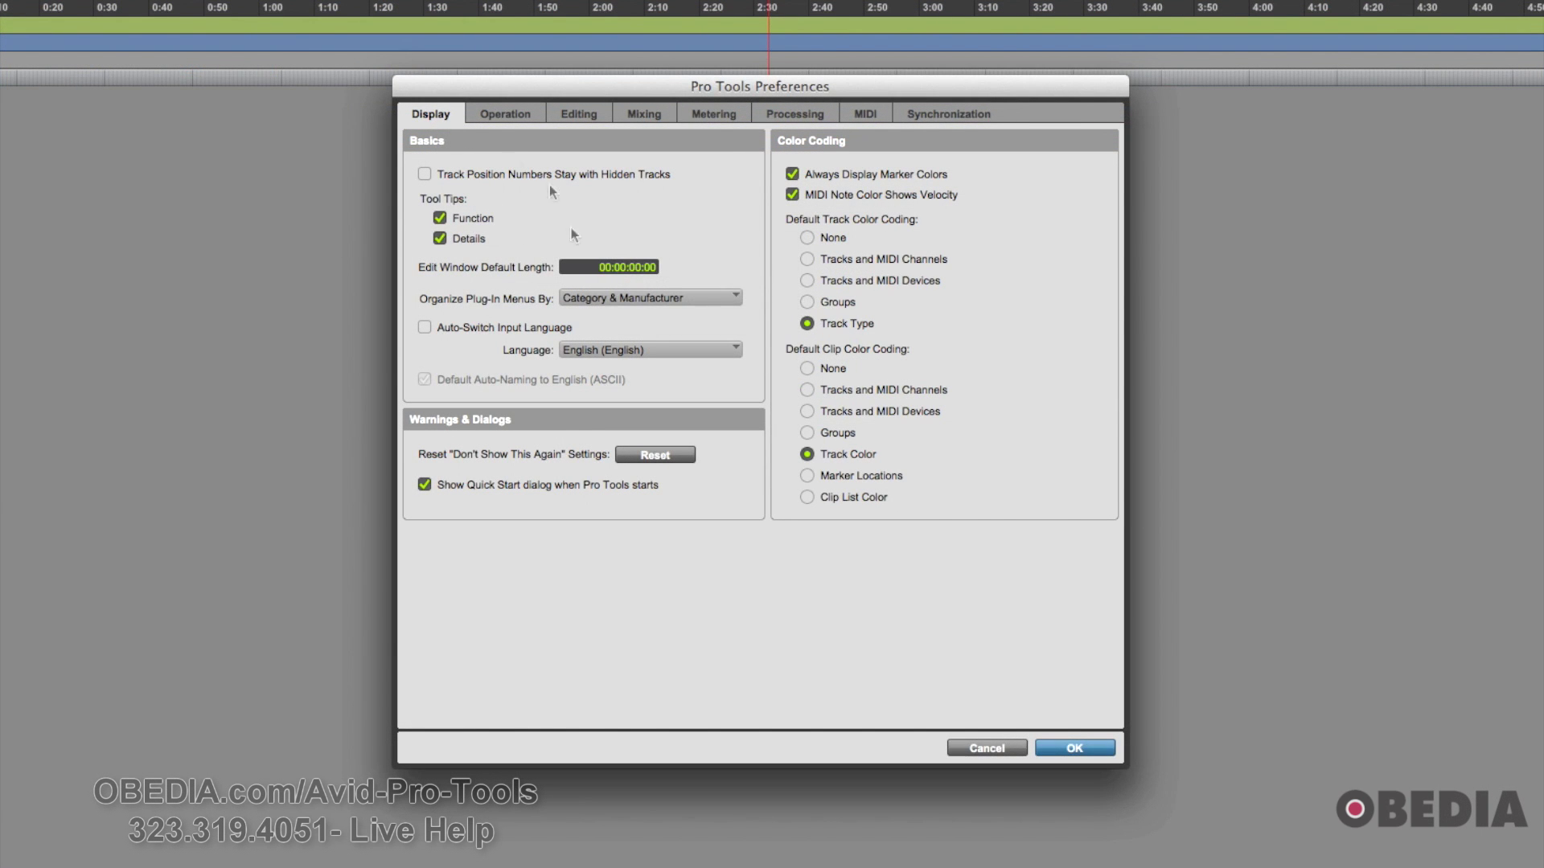
pyautogui.click(626, 301)
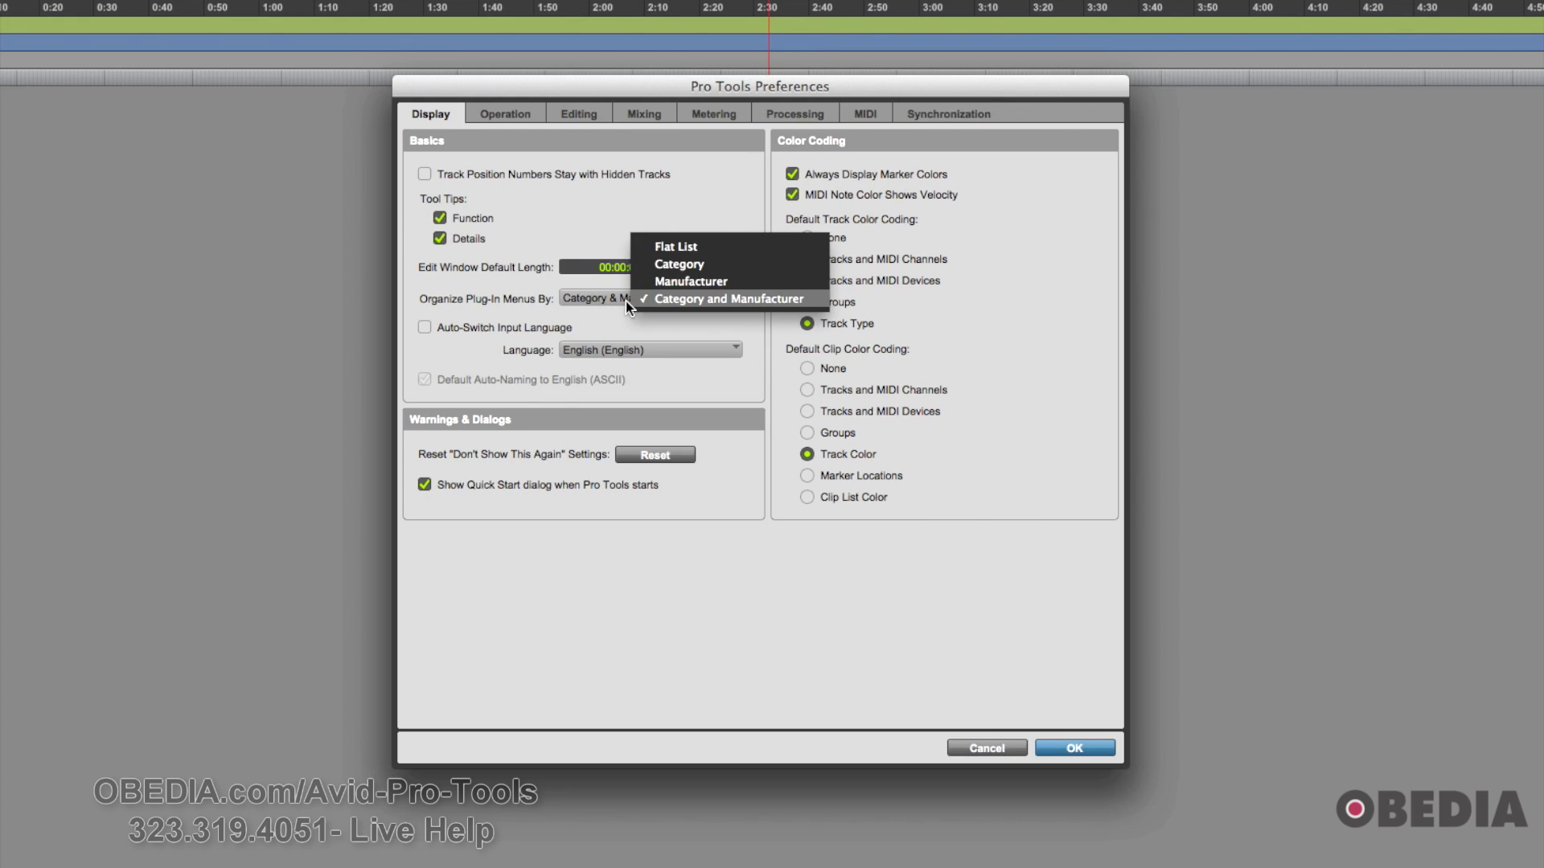
pyautogui.click(669, 299)
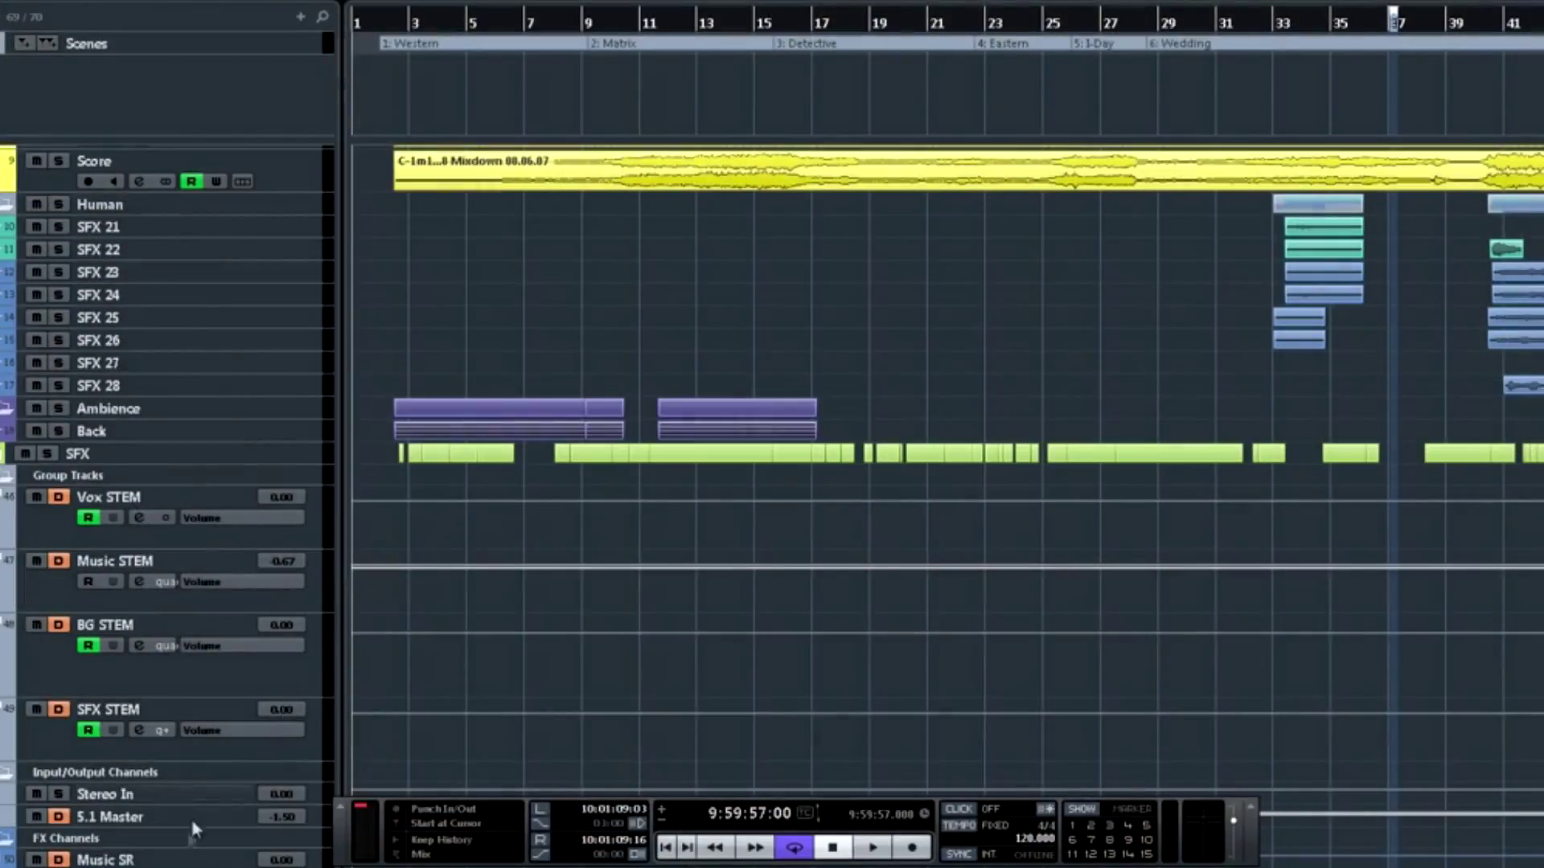
pyautogui.scroll(-1, 772, 507)
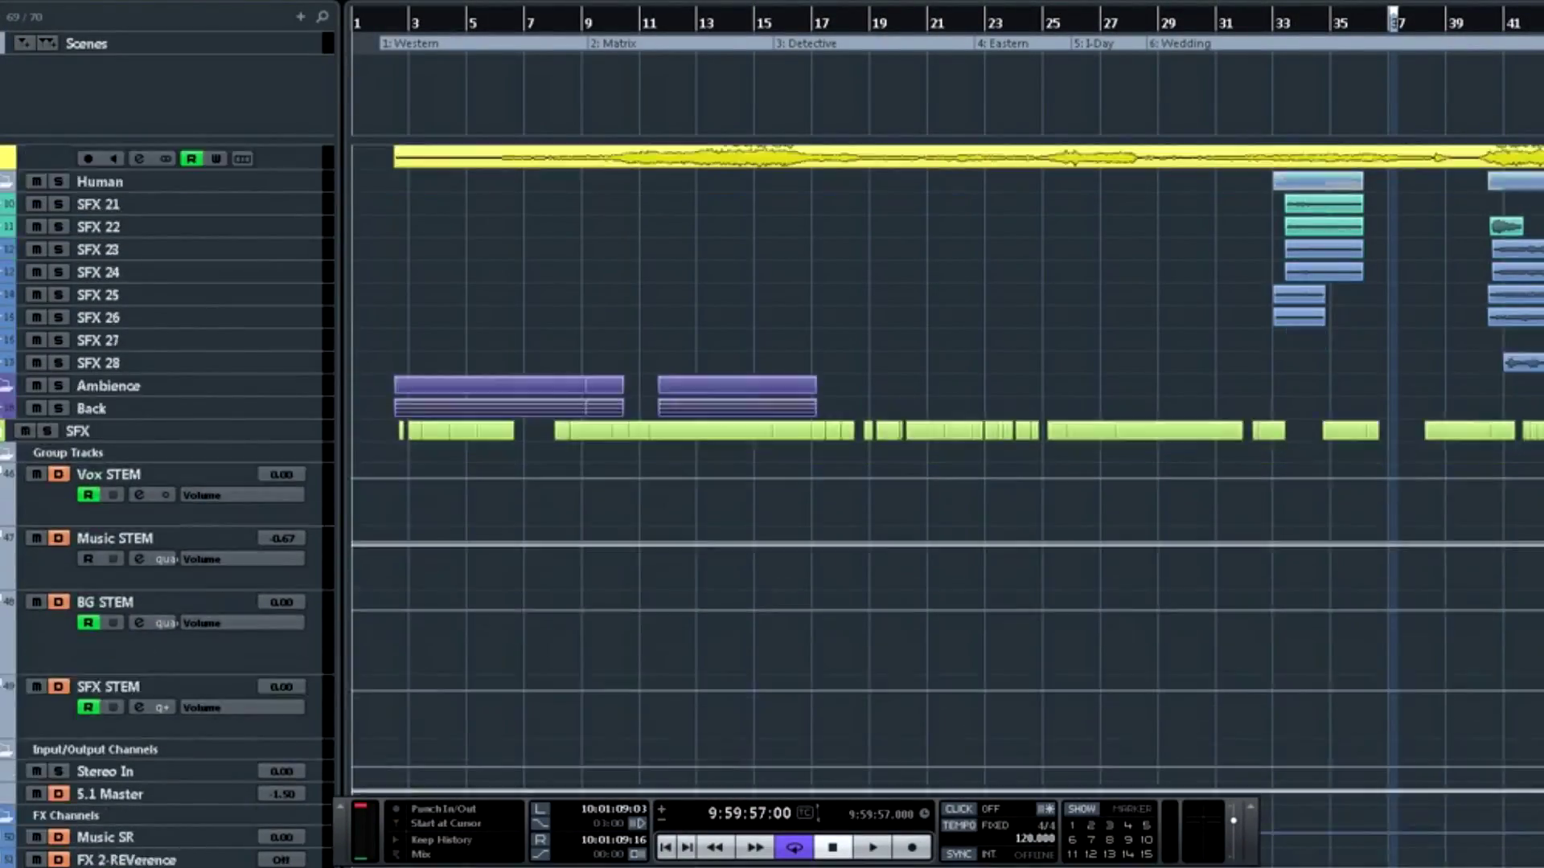